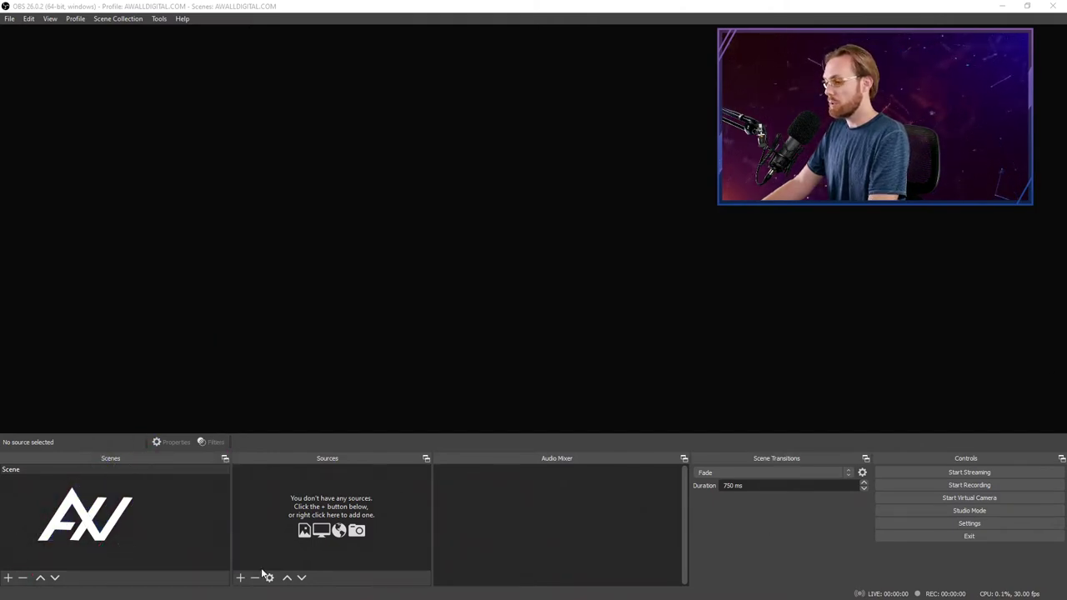
Move the Chrome window to the upper left and add a Window Capture source named 'Google Chrome'
{"action": "left_click", "coordinate": [240, 578]}
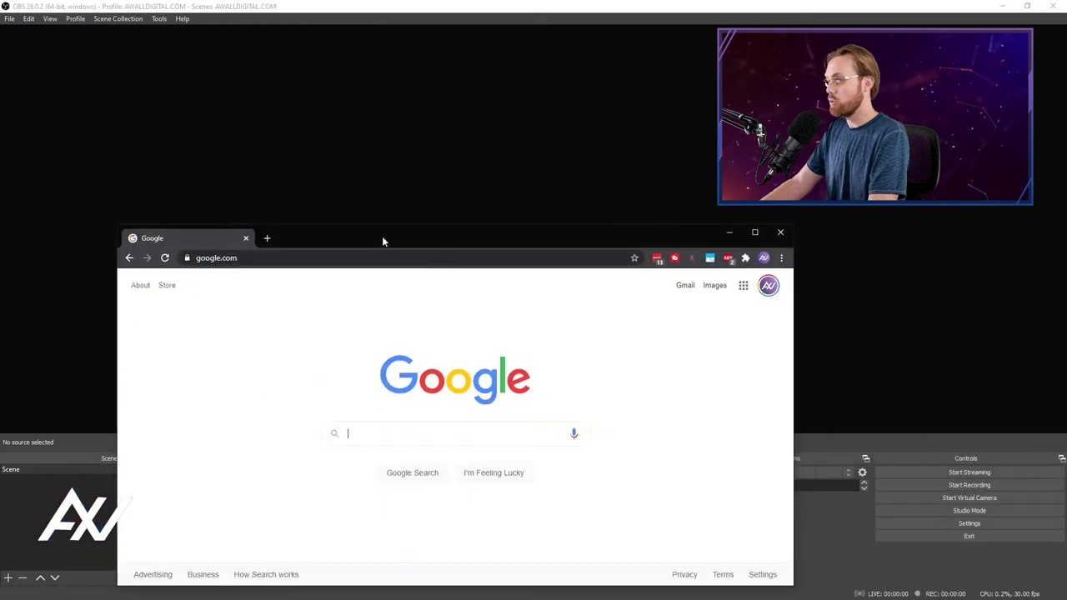
{"action": "left_click_drag", "start_coordinate": [382, 235], "coordinate": [289, 55]}
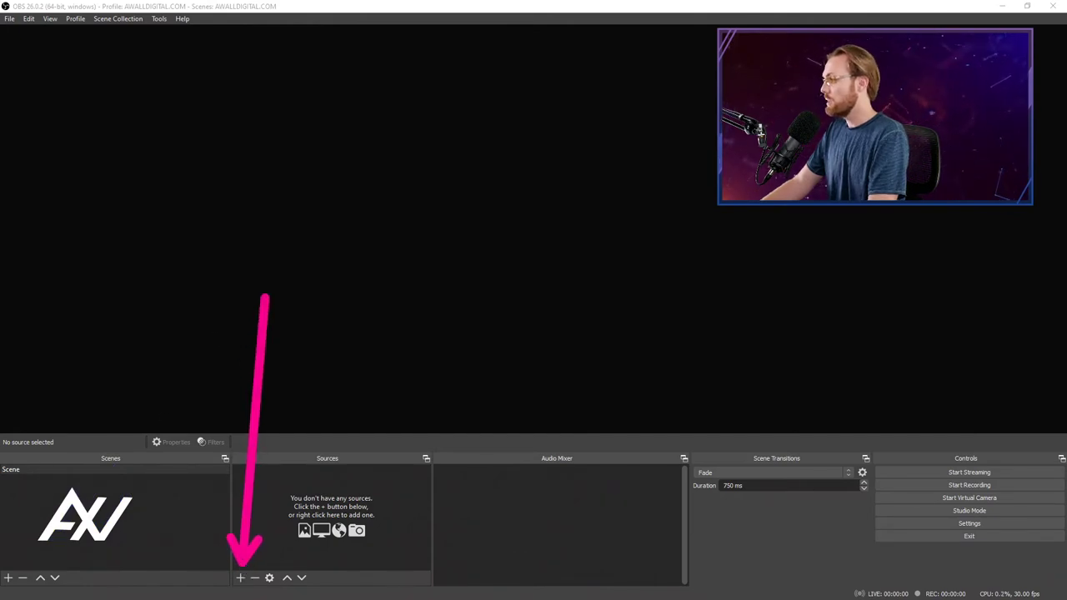
{"action": "left_click", "coordinate": [240, 577]}
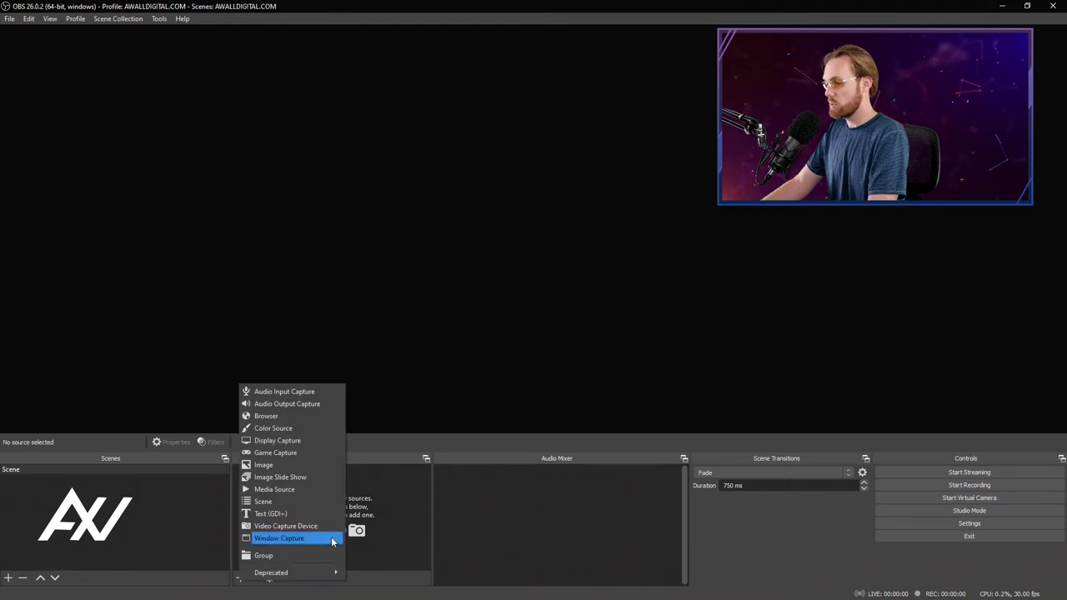
{"action": "left_click", "coordinate": [332, 540]}
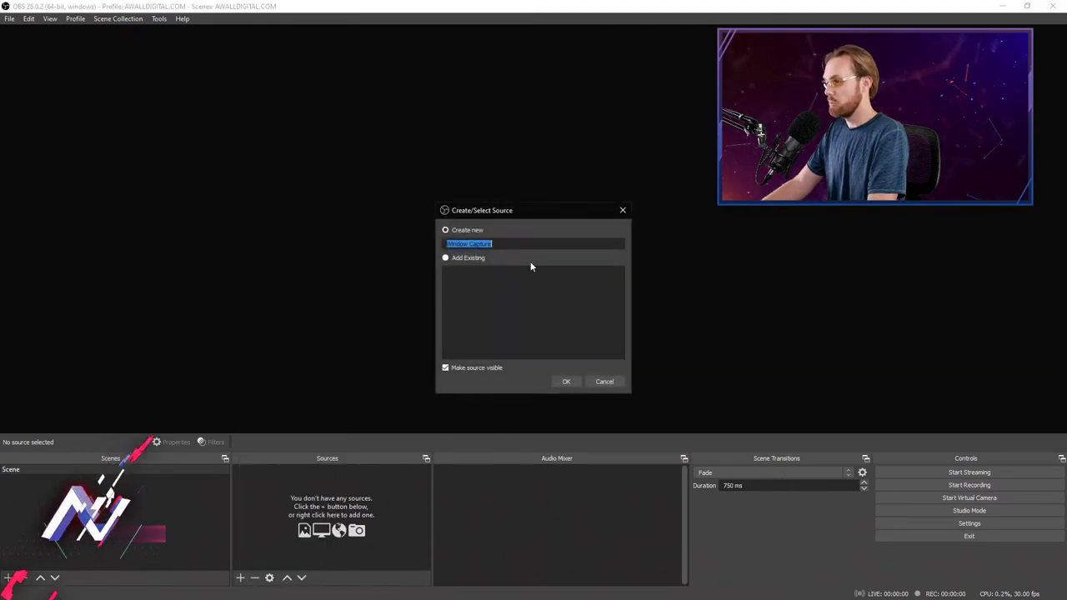
{"action": "type", "text": "Google Chrome"}
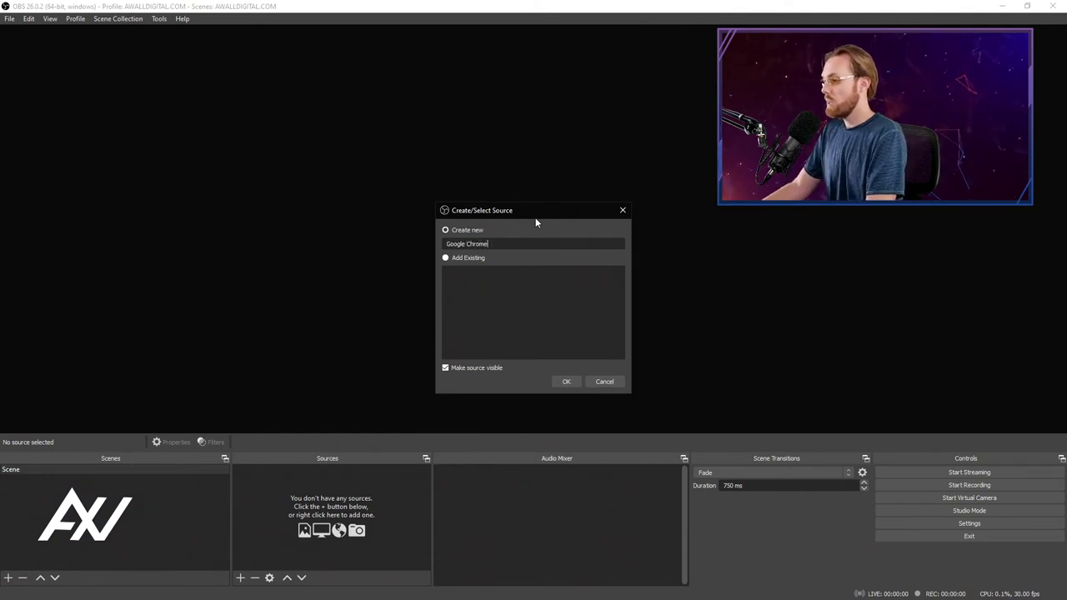
{"action": "left_click", "coordinate": [567, 380]}
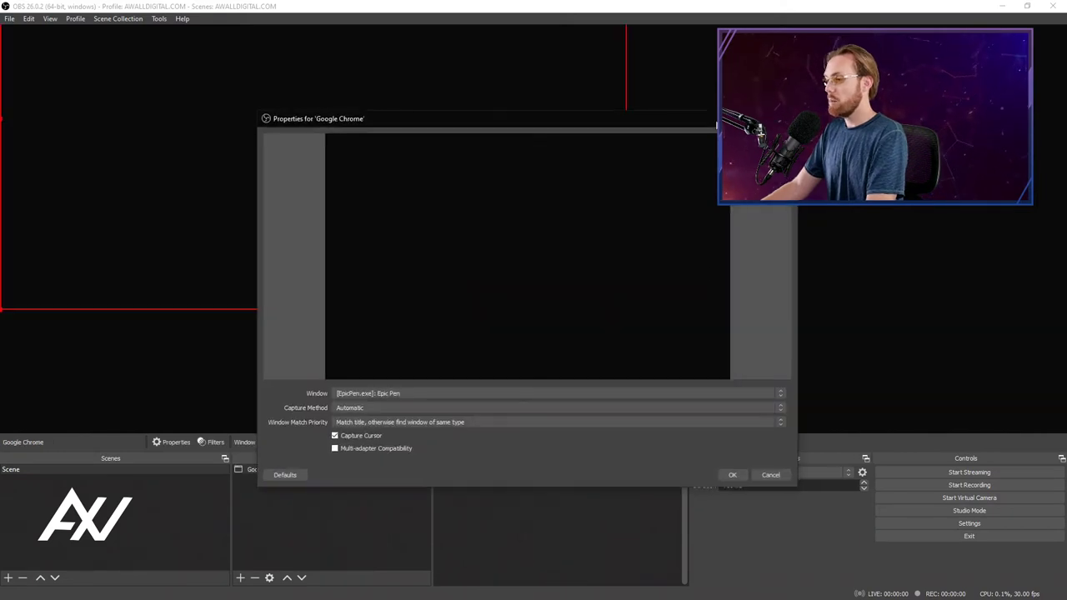
Raise the source's Properties window and open its Window list to pick a capture target
{"action": "left_click_drag", "start_coordinate": [471, 67], "coordinate": [469, 43]}
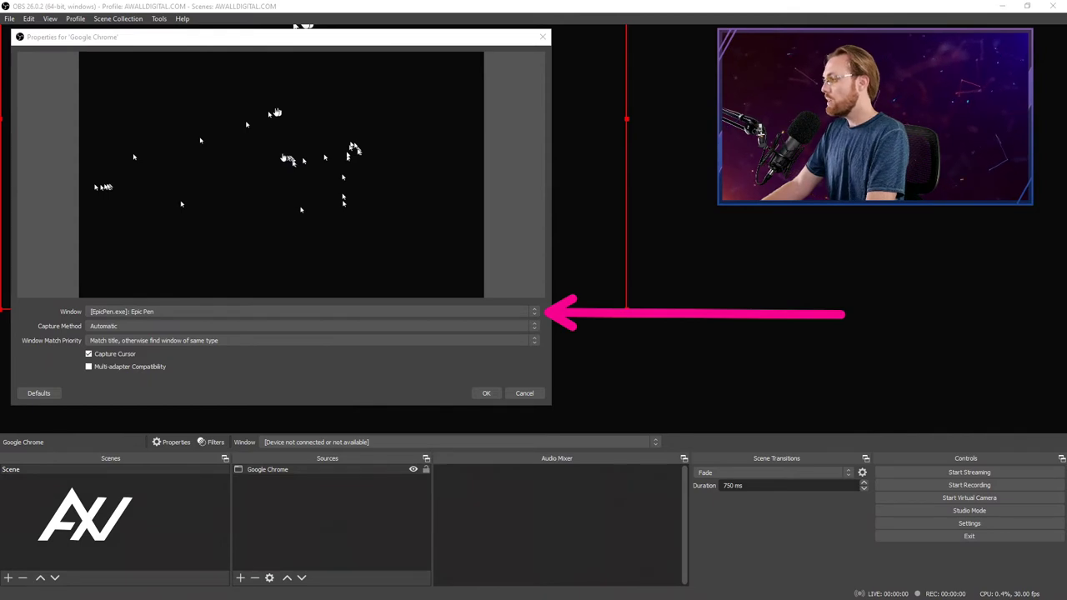
{"action": "left_click", "coordinate": [532, 314]}
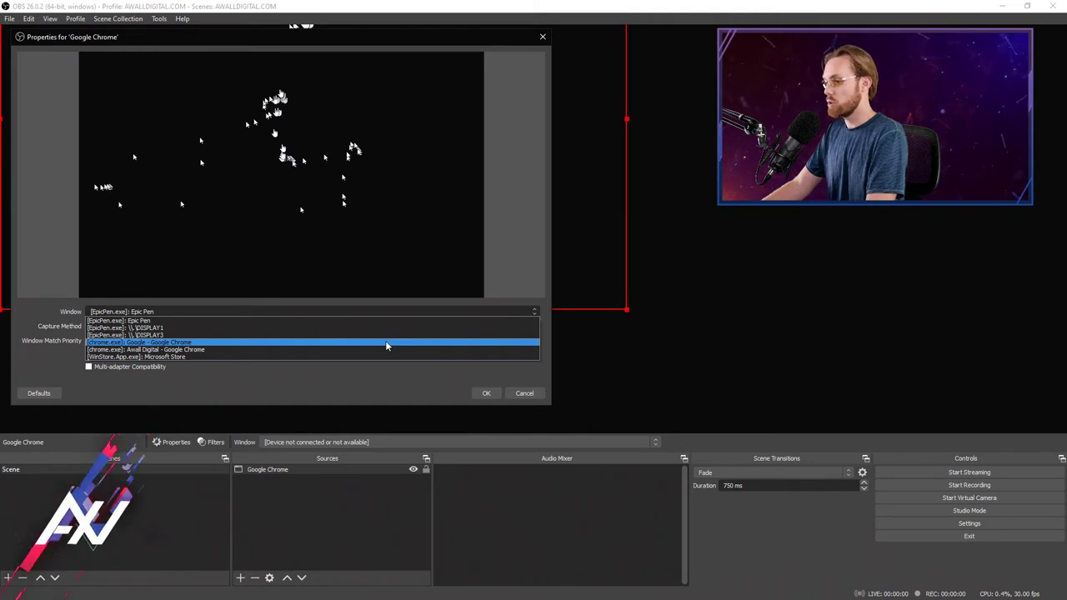
Capture the Google Chrome window, search Google for 'AwallDigital', and open the channel's Twitter profile
{"action": "left_click", "coordinate": [386, 343]}
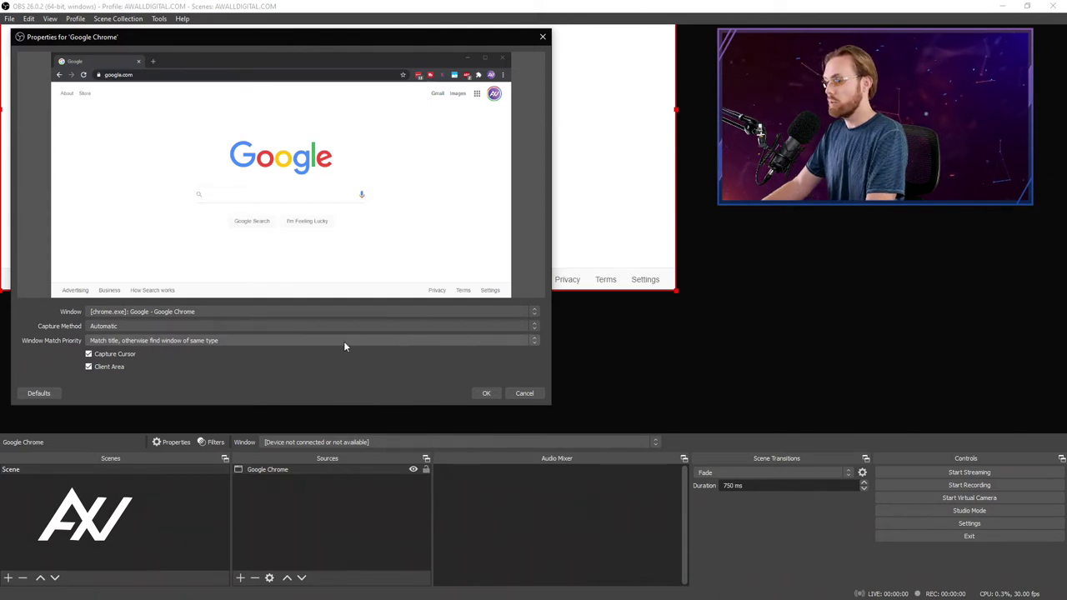
{"action": "left_click", "coordinate": [251, 194]}
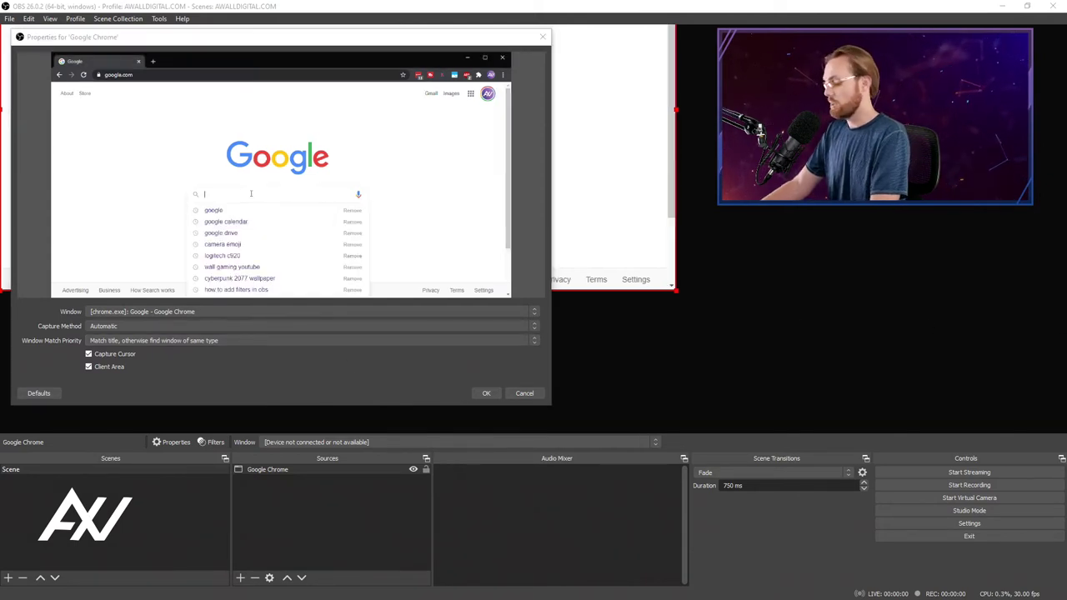
{"action": "type", "text": "AwallDigit"}
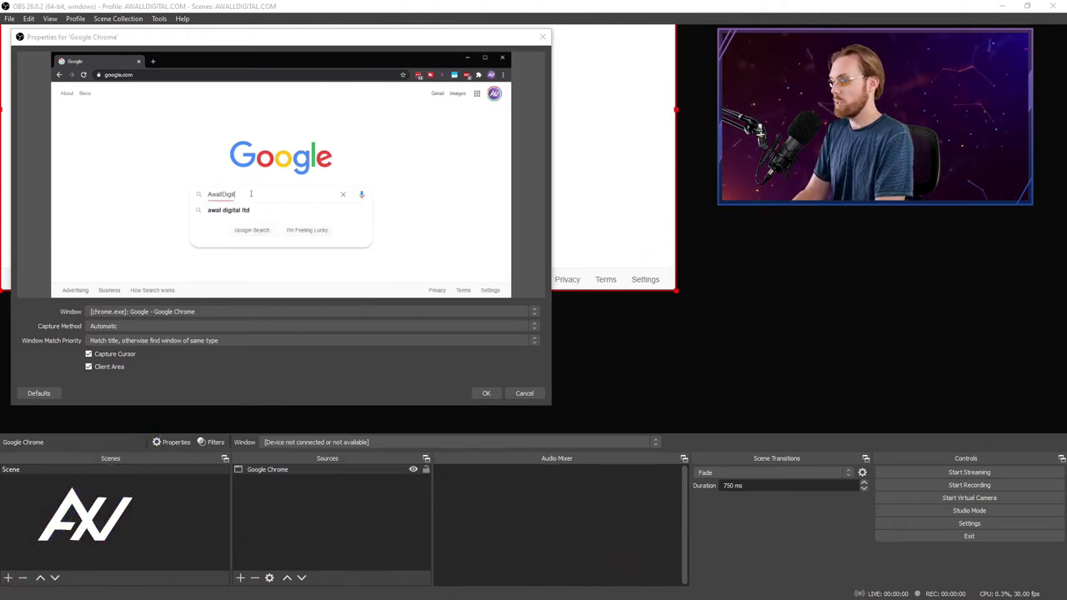
{"action": "type", "text": "al"}
{"action": "key", "text": "Return"}
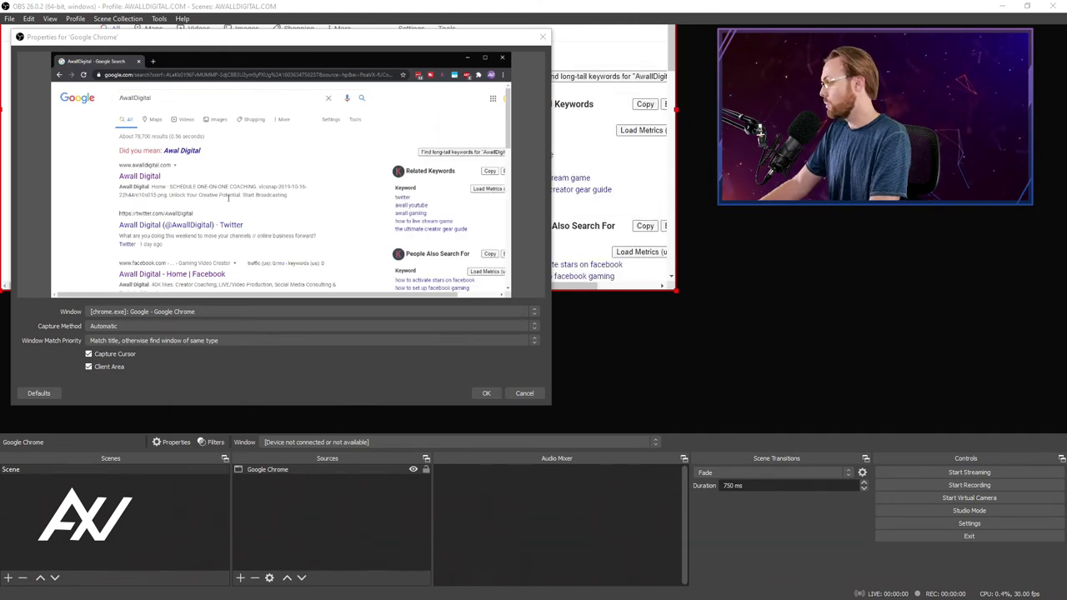
{"action": "left_click", "coordinate": [220, 228]}
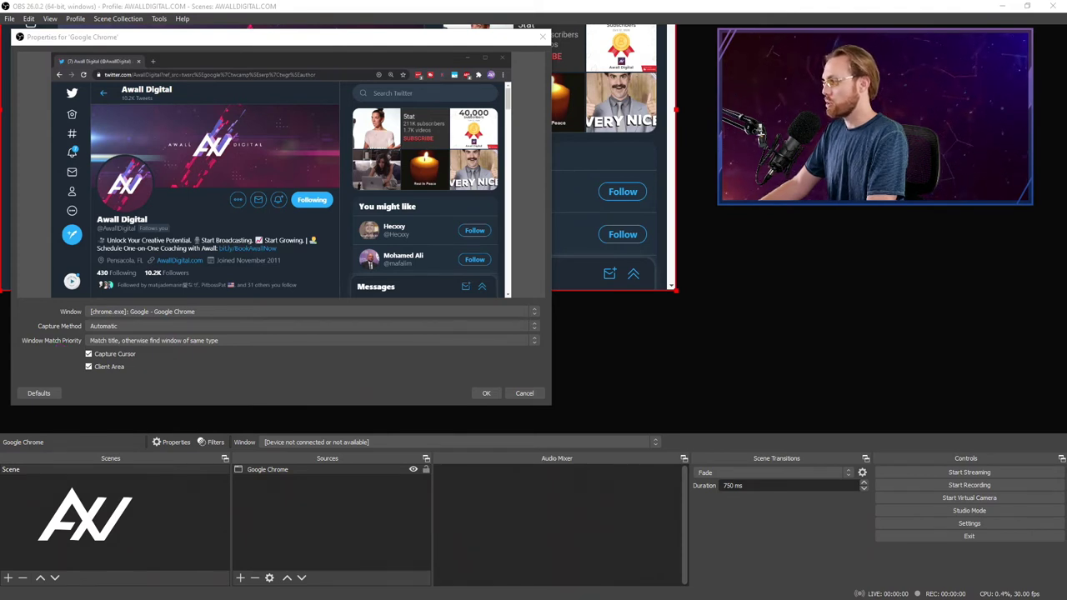
Confirm the capture settings, shift the capture down on the canvas, and enlarge the Chrome window
{"action": "left_click", "coordinate": [491, 395]}
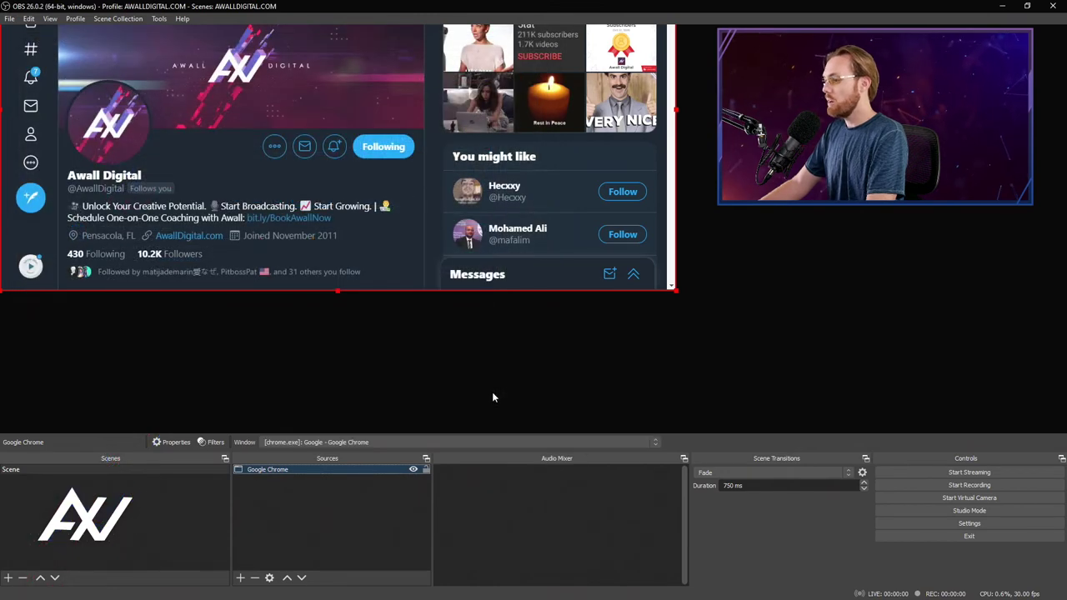
{"action": "left_click_drag", "start_coordinate": [423, 240], "coordinate": [421, 283]}
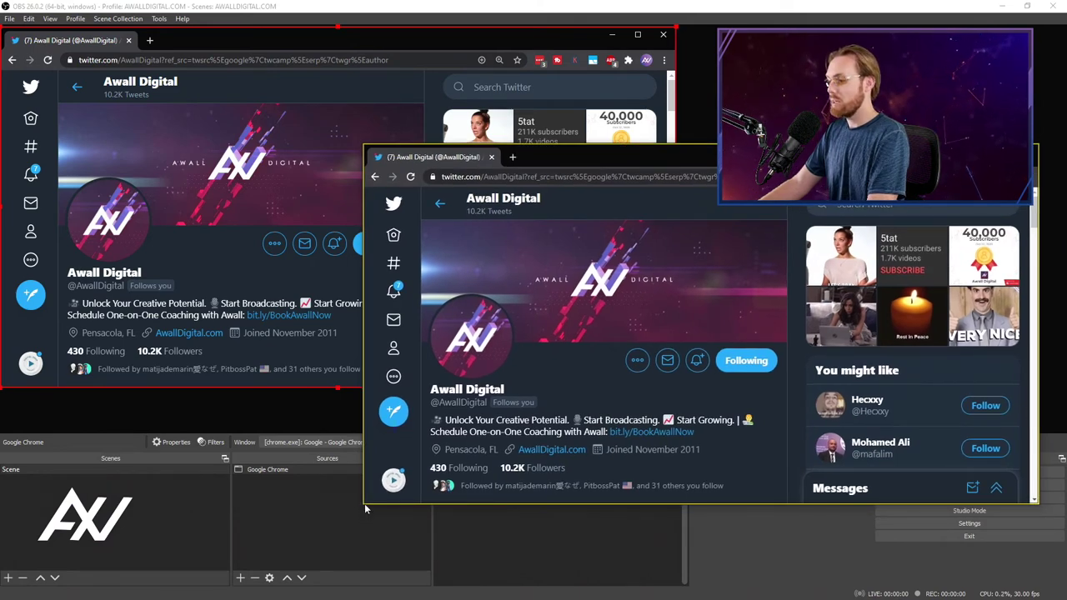
{"action": "left_click_drag", "start_coordinate": [362, 506], "coordinate": [612, 258]}
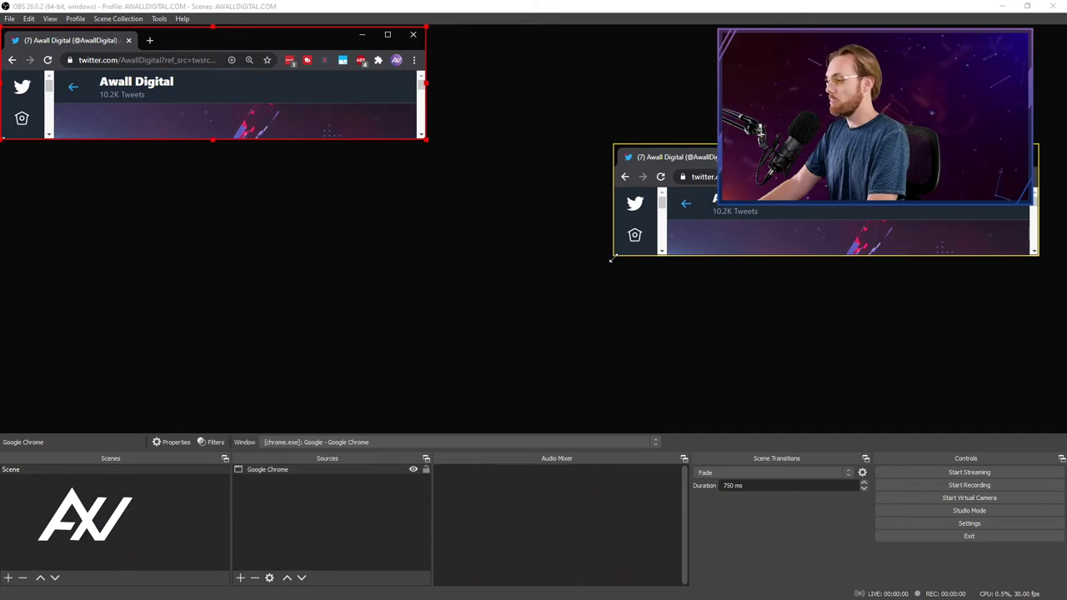
{"action": "left_click_drag", "start_coordinate": [612, 258], "coordinate": [288, 557]}
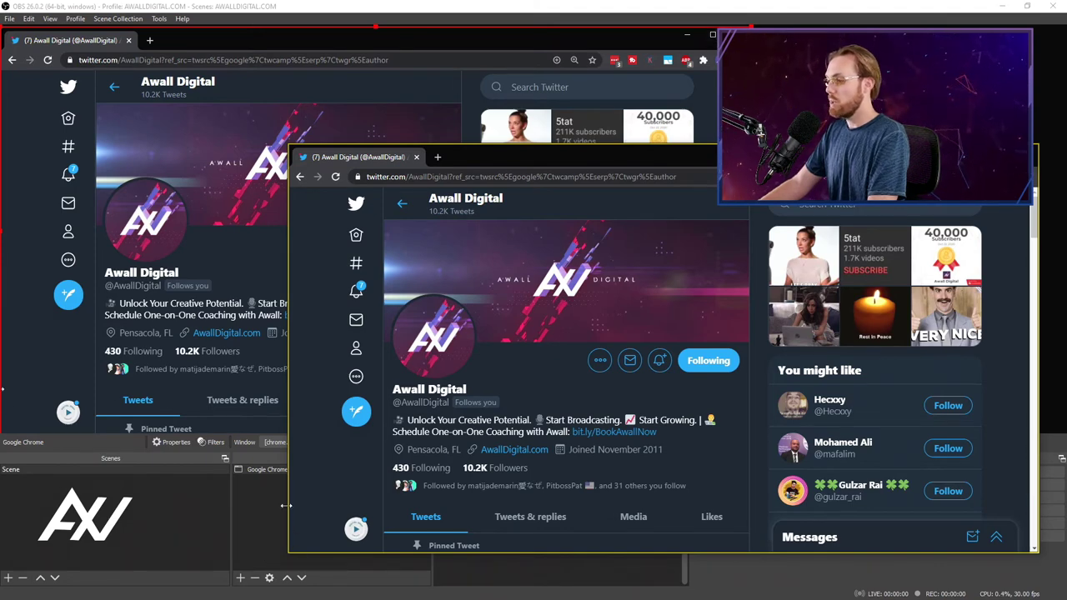
Narrow the Chrome window so the Twitter profile reflows, then return to the OBS window
{"action": "left_click_drag", "start_coordinate": [286, 506], "coordinate": [517, 443]}
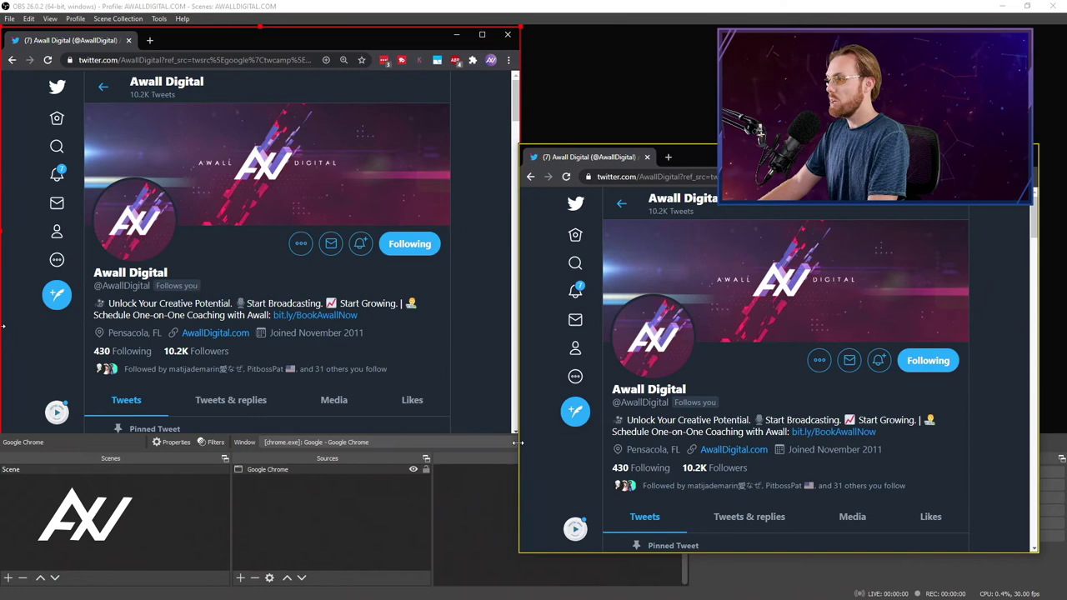
{"action": "left_click", "coordinate": [194, 41]}
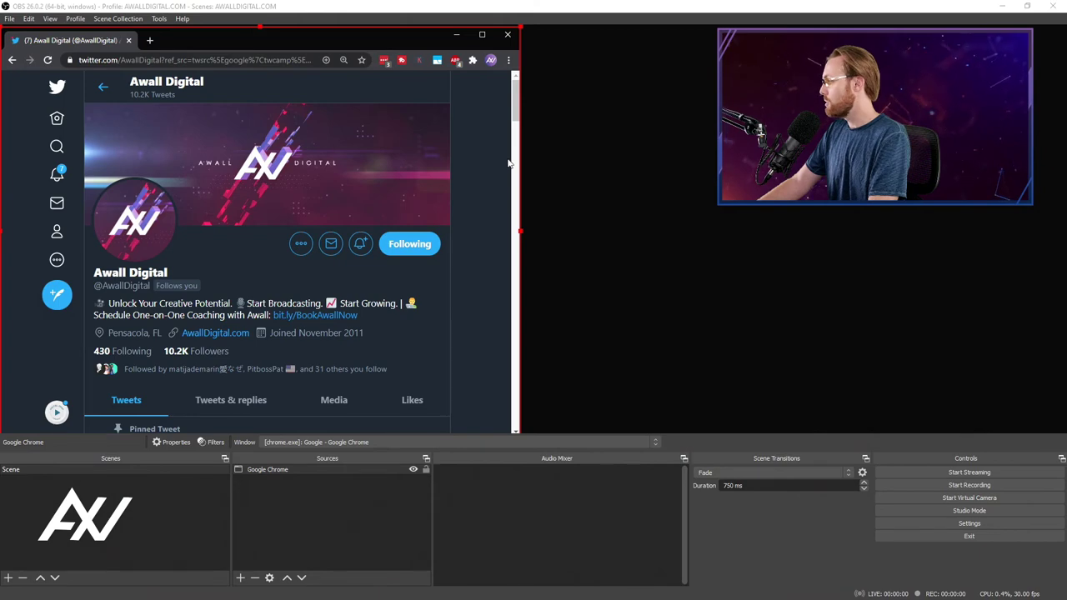
{"action": "scroll", "coordinate": [507, 163], "scroll_direction": "down", "scroll_amount": 8}
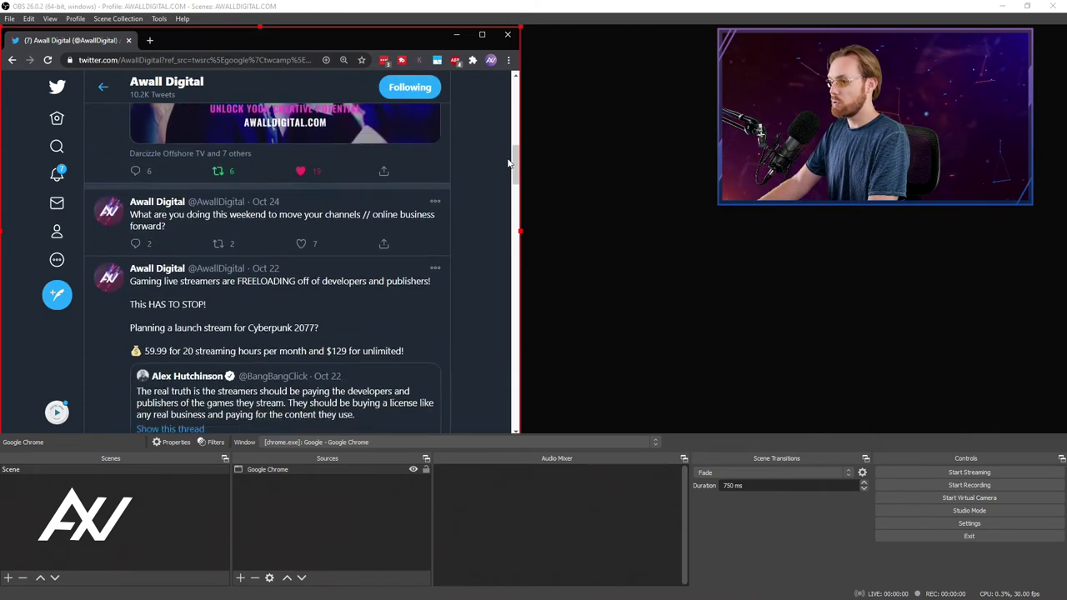
{"action": "scroll", "coordinate": [507, 163], "scroll_direction": "up", "scroll_amount": 10}
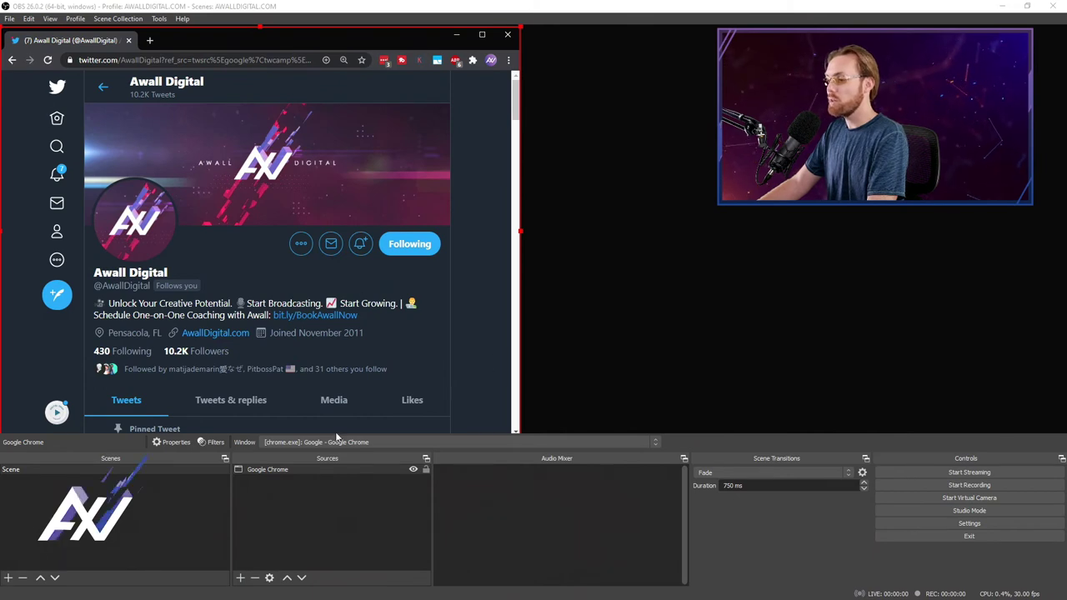
Apply Transform > Fit to screen to the Google Chrome capture
{"action": "right_click", "coordinate": [366, 182]}
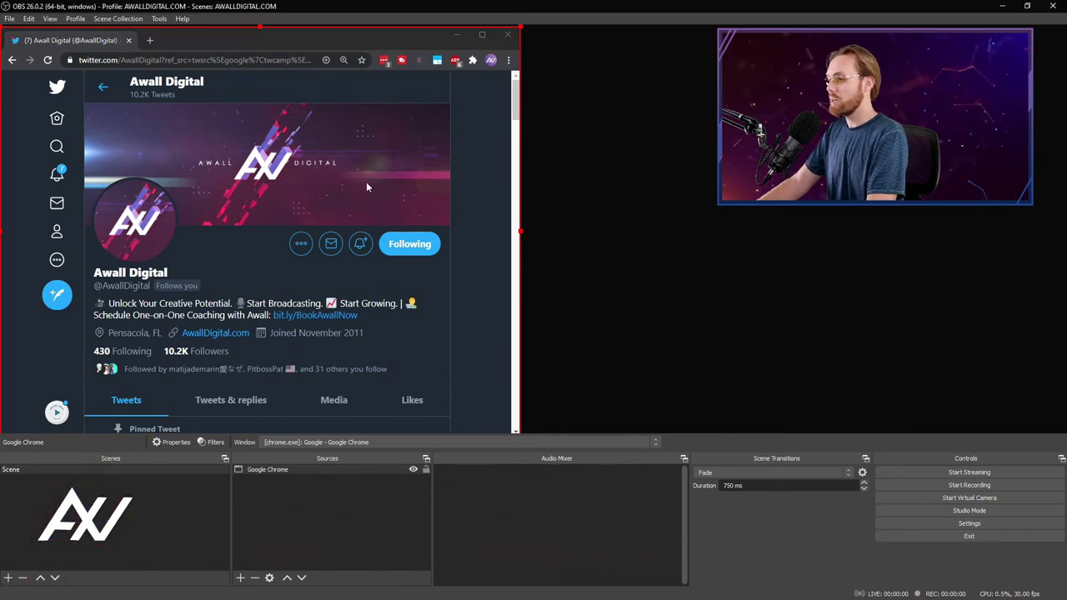
{"action": "mouse_move", "coordinate": [434, 428]}
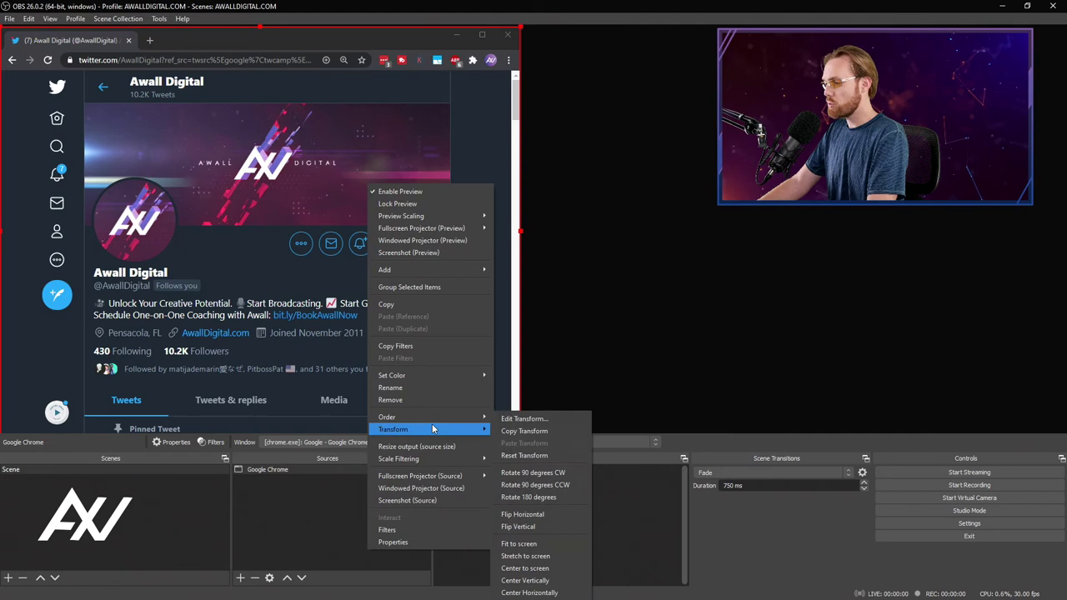
{"action": "left_click", "coordinate": [540, 541]}
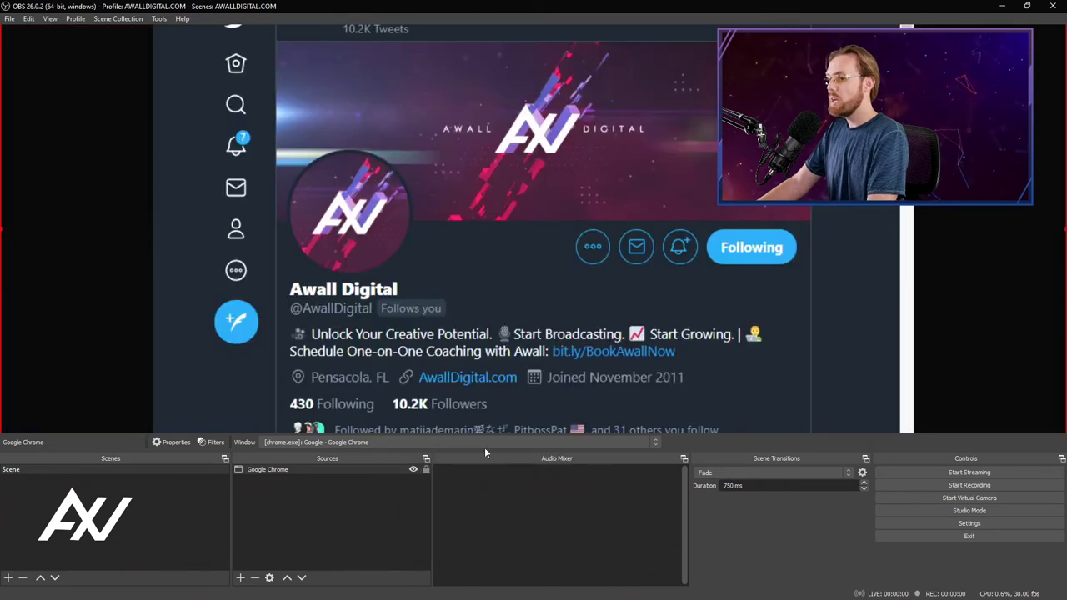
Resize the Chrome capture to about half the canvas and place it at the top-left corner
{"action": "left_click_drag", "start_coordinate": [5, 228], "coordinate": [826, 238]}
{"action": "left_click_drag", "start_coordinate": [959, 239], "coordinate": [390, 359]}
{"action": "left_click_drag", "start_coordinate": [377, 53], "coordinate": [385, 372]}
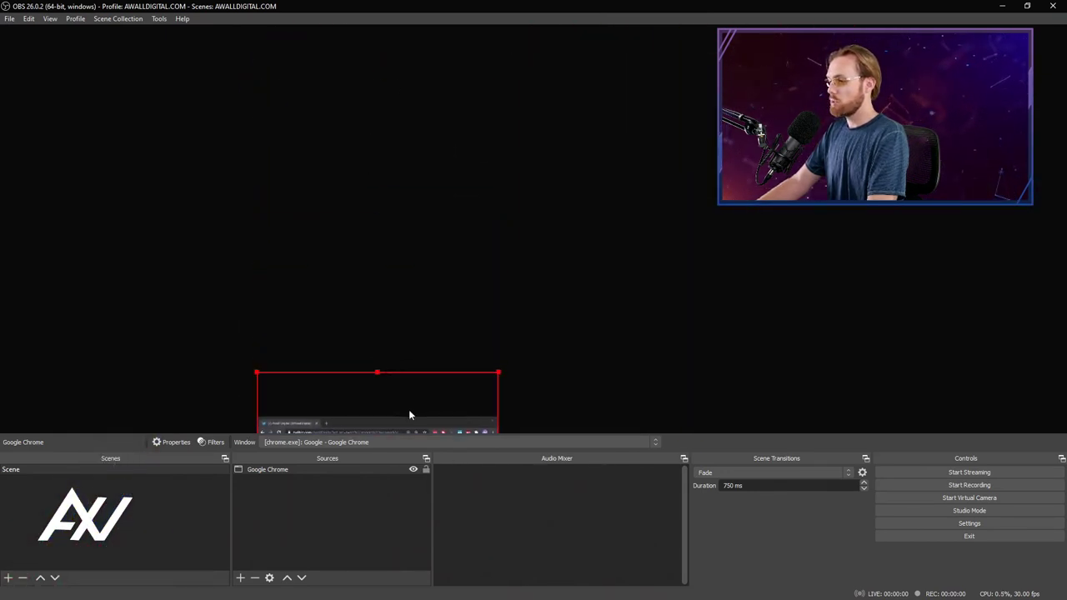
{"action": "left_click_drag", "start_coordinate": [409, 415], "coordinate": [289, 148]}
{"action": "left_click_drag", "start_coordinate": [257, 106], "coordinate": [190, 70]}
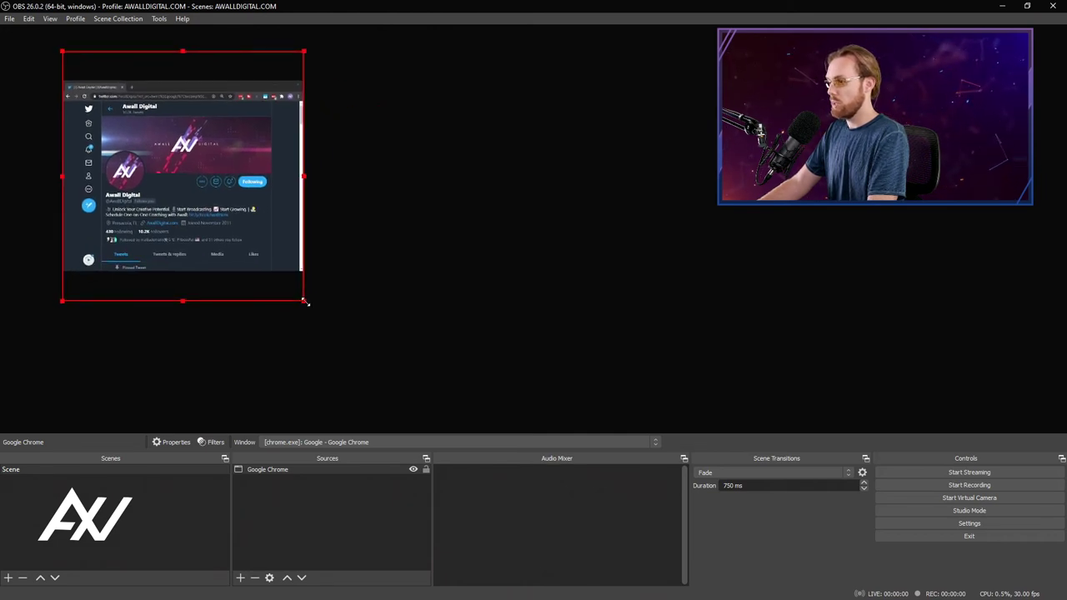
{"action": "left_click_drag", "start_coordinate": [304, 301], "coordinate": [504, 417]}
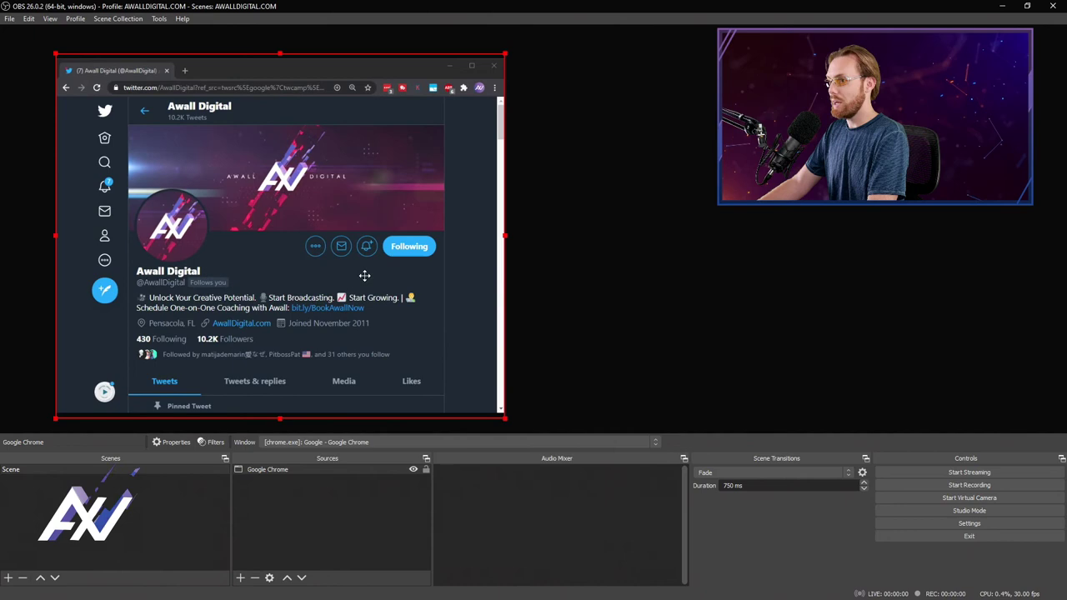
{"action": "left_click_drag", "start_coordinate": [365, 275], "coordinate": [295, 245]}
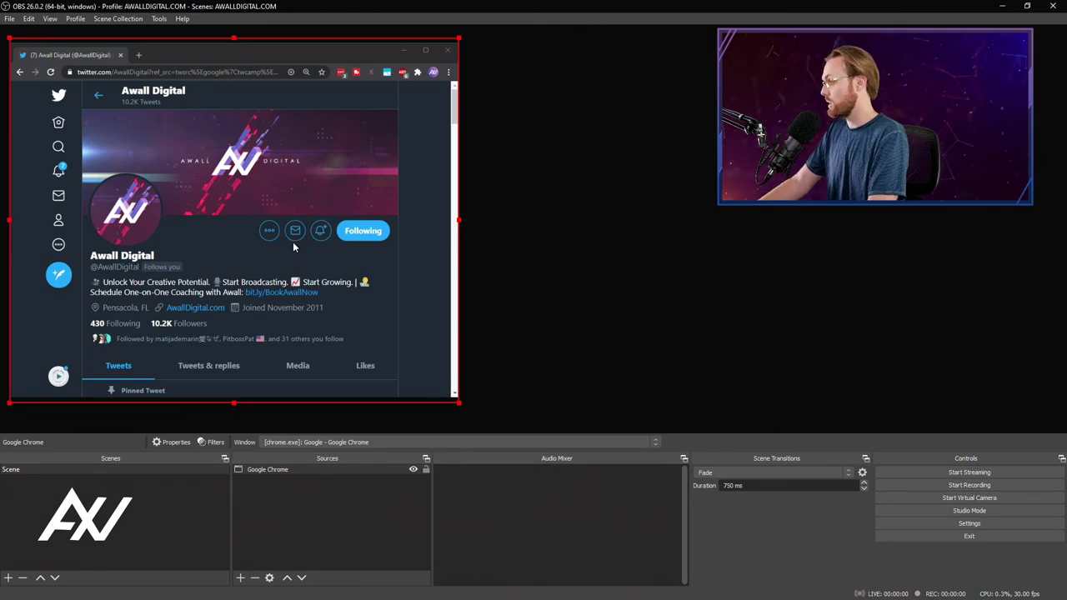
{"action": "scroll", "coordinate": [240, 250], "scroll_direction": "down", "scroll_amount": 3}
{"action": "scroll", "coordinate": [240, 250], "scroll_direction": "down", "scroll_amount": 10}
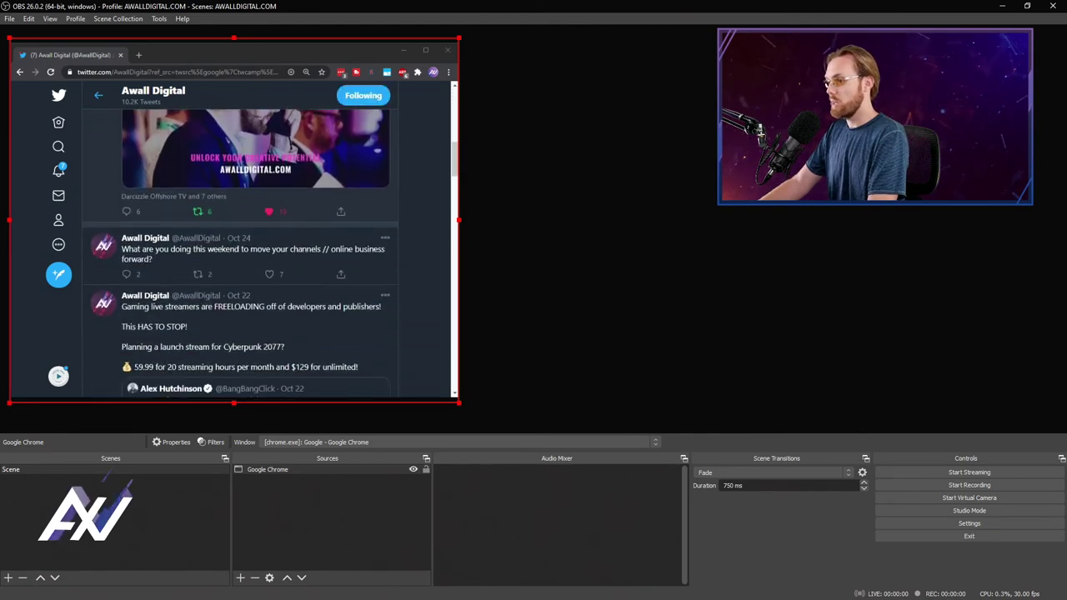
{"action": "scroll", "coordinate": [240, 250], "scroll_direction": "down", "scroll_amount": 5}
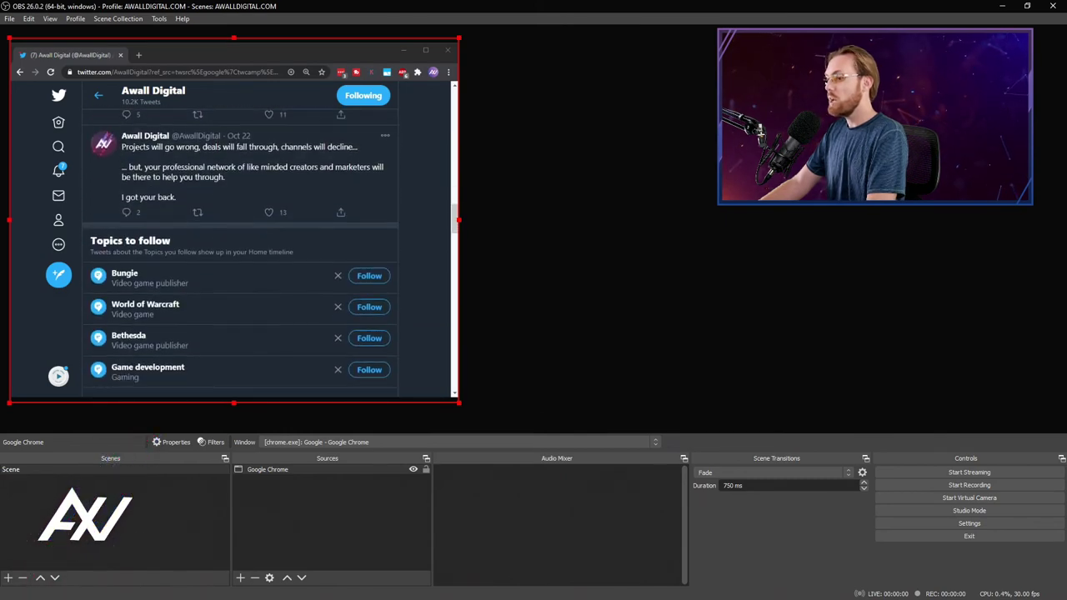
{"action": "scroll", "coordinate": [240, 250], "scroll_direction": "up", "scroll_amount": 6}
{"action": "scroll", "coordinate": [240, 250], "scroll_direction": "up", "scroll_amount": 8}
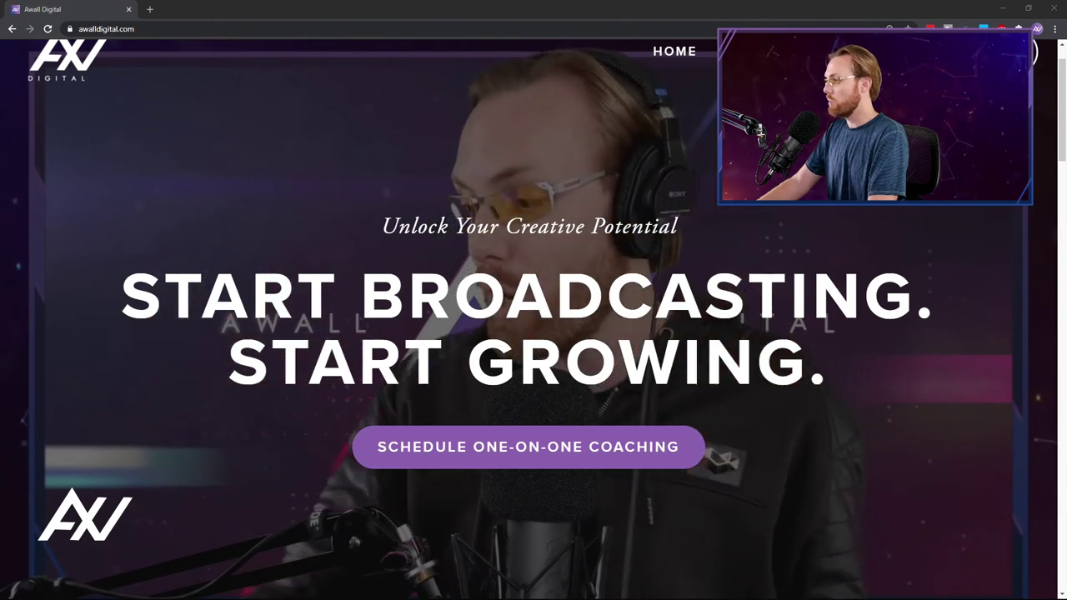
{"action": "scroll", "coordinate": [533, 316], "scroll_direction": "down", "scroll_amount": 10}
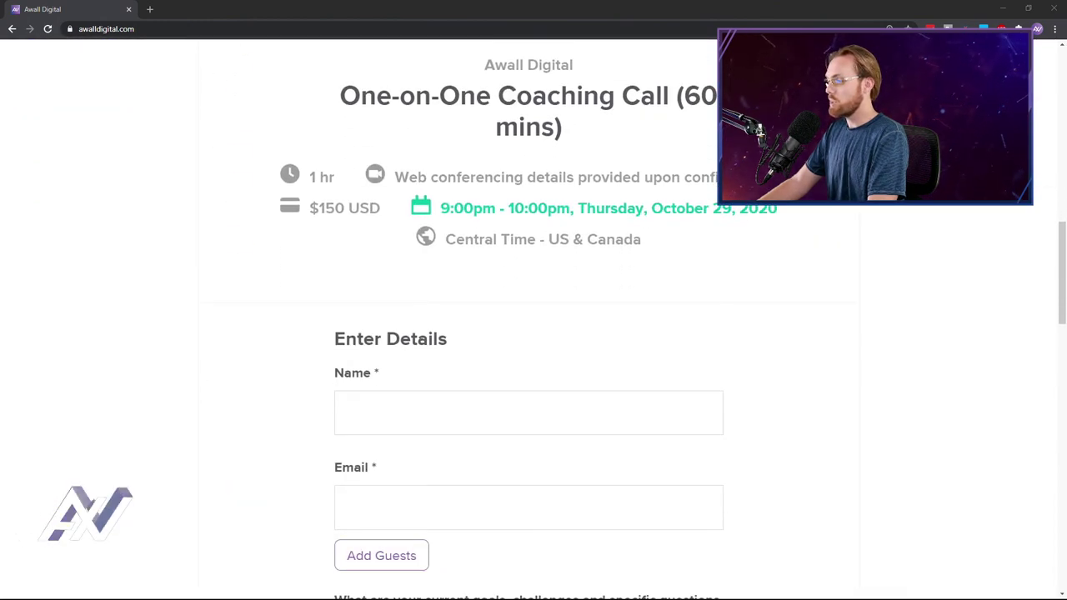
{"action": "scroll", "coordinate": [484, 258], "scroll_direction": "down", "scroll_amount": 2}
{"action": "left_click", "coordinate": [483, 260]}
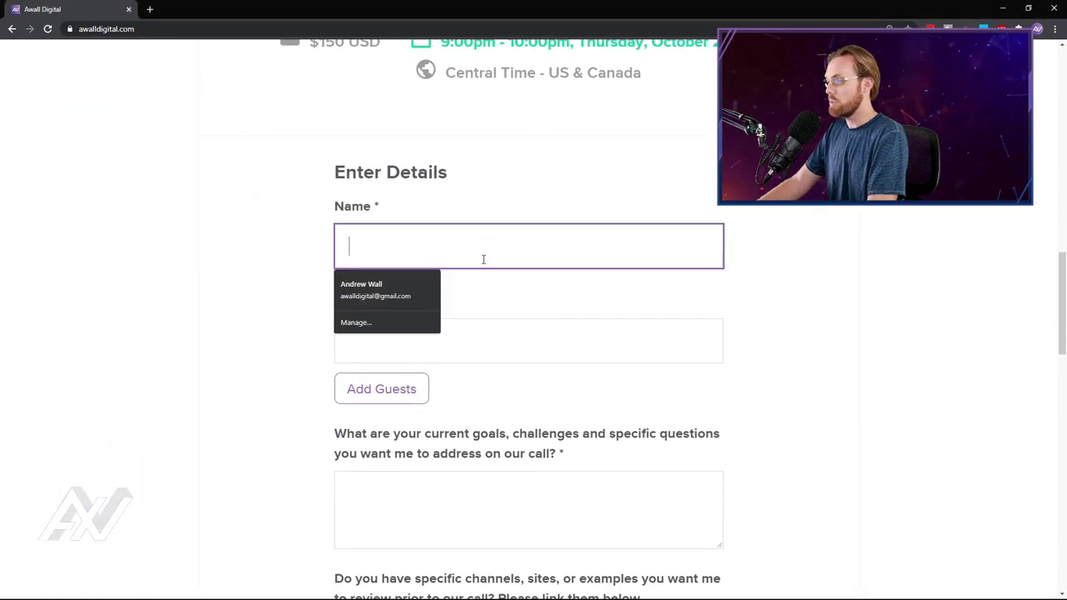
{"action": "left_click", "coordinate": [495, 342]}
{"action": "left_click", "coordinate": [284, 315]}
{"action": "scroll", "coordinate": [233, 307], "scroll_direction": "down", "scroll_amount": 1}
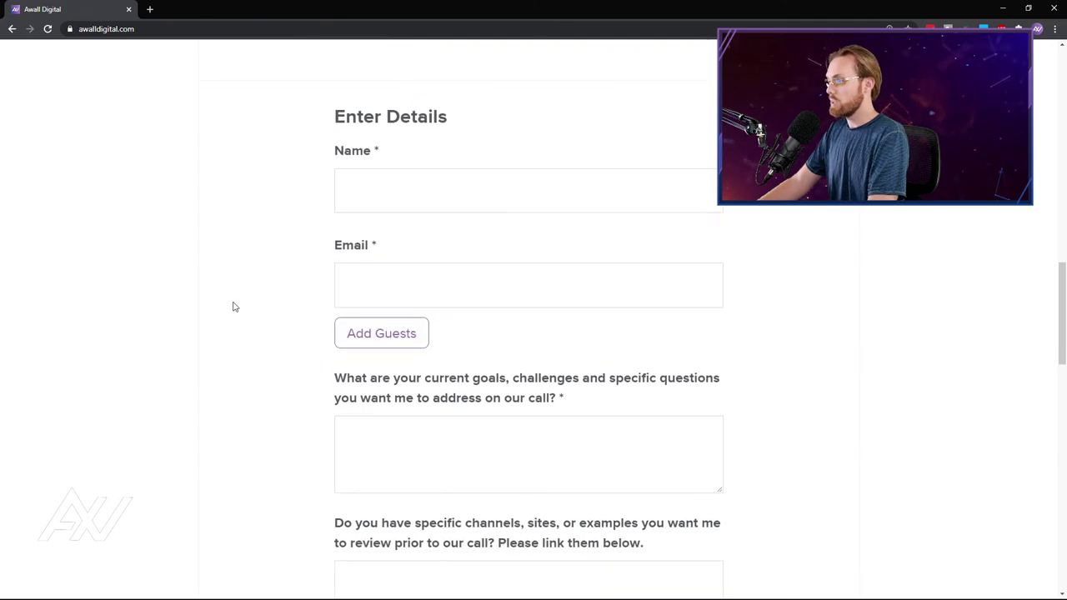
{"action": "scroll", "coordinate": [238, 301], "scroll_direction": "up", "scroll_amount": 12}
{"action": "scroll", "coordinate": [237, 297], "scroll_direction": "down", "scroll_amount": 1}
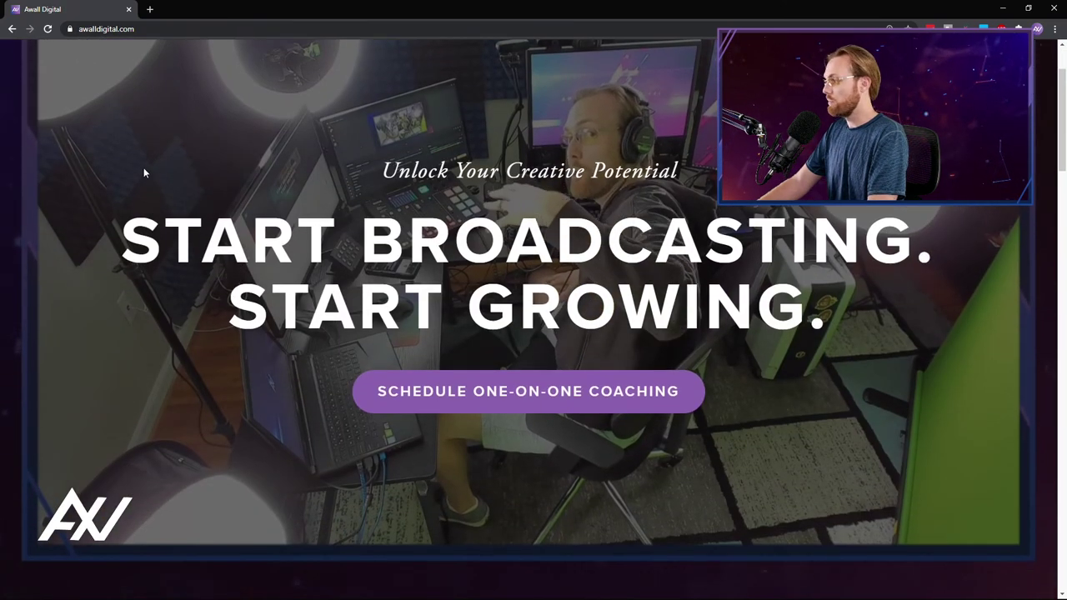